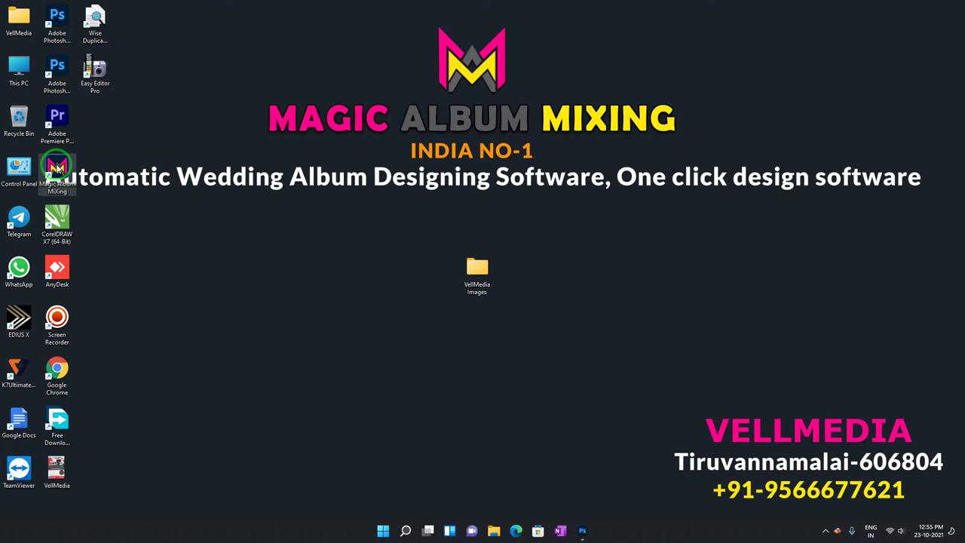
# Step: Launch Magic Album Mixing and open the VellMedia project to load its wedding photo strip
pyautogui.doubleClick(56, 166)
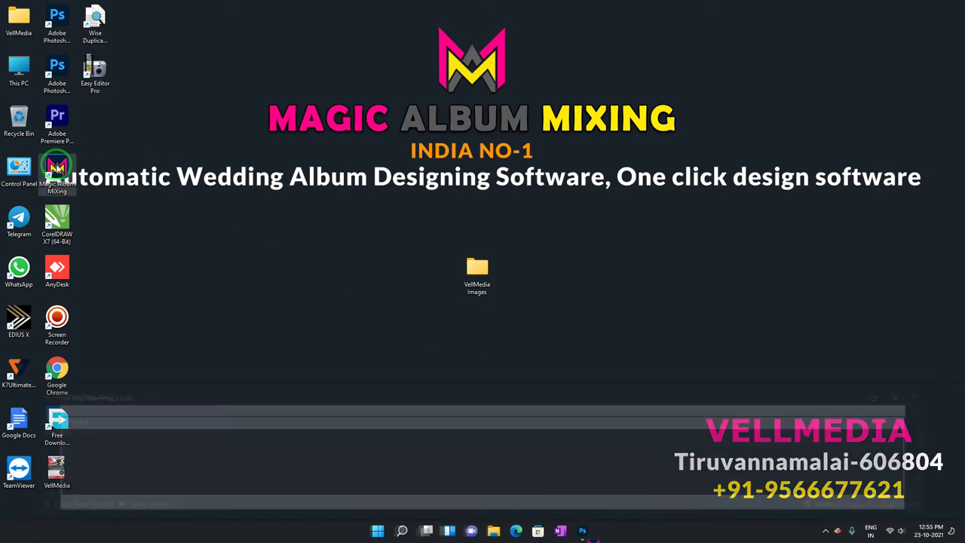
pyautogui.doubleClick(17, 431)
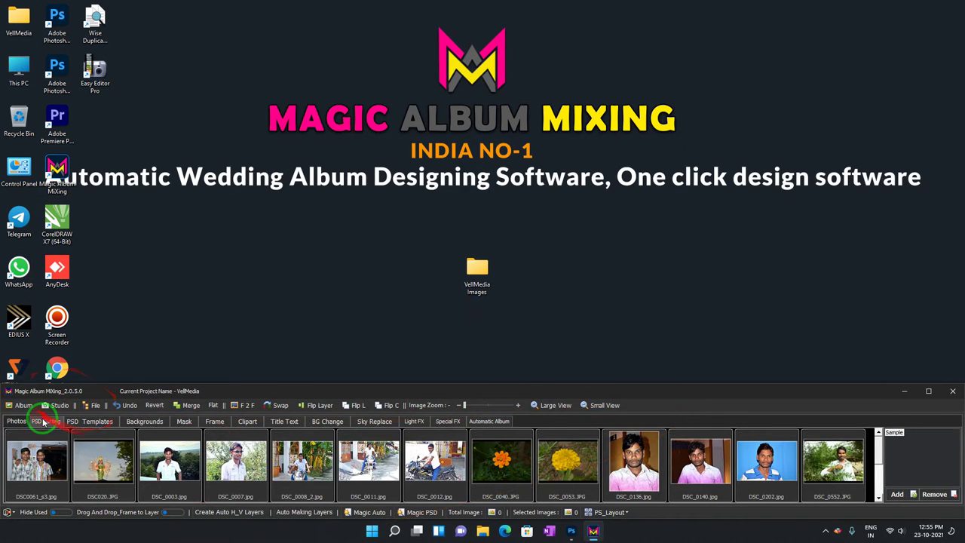
# Step: View the Studio retouch tools, return to the Album photo strip, and show the File menu
pyautogui.click(57, 405)
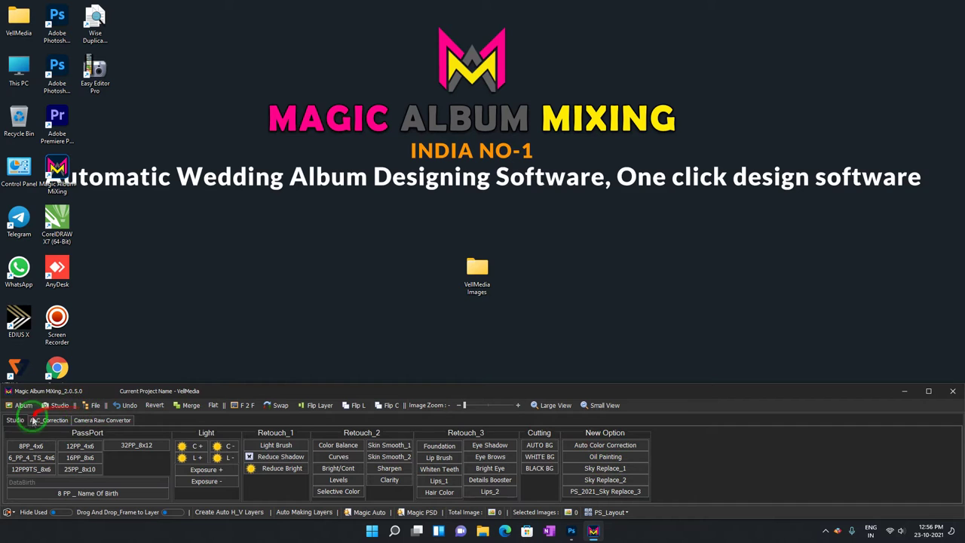
pyautogui.click(25, 405)
pyautogui.click(95, 406)
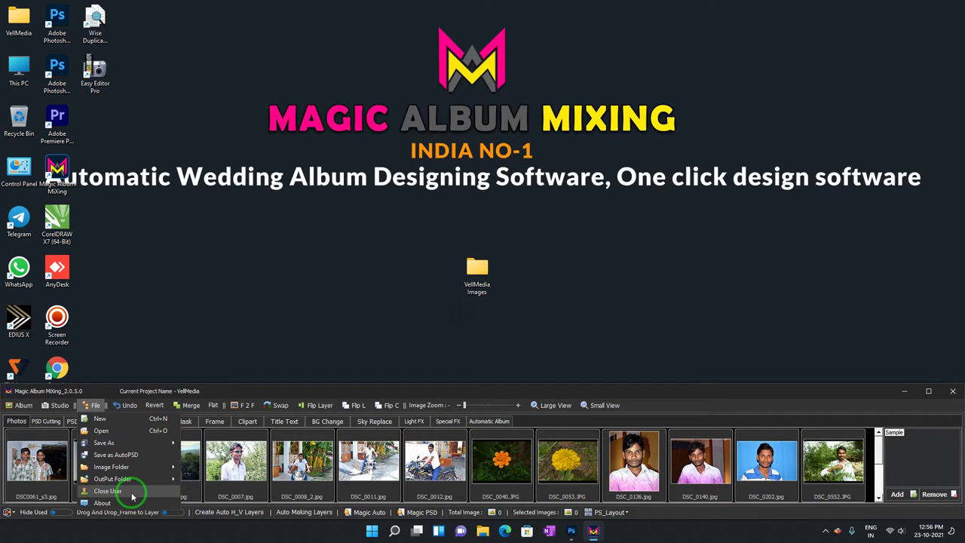
# Step: Dismiss the File menu and nudge the Image Zoom slider left to shrink the thumbnails
pyautogui.click(125, 405)
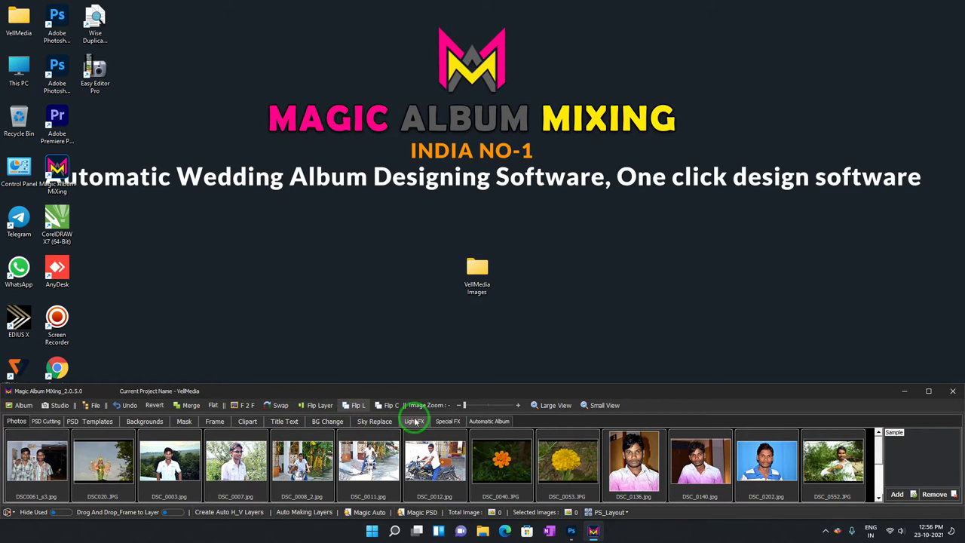
pyautogui.moveTo(463, 413); pyautogui.dragTo(470, 408)
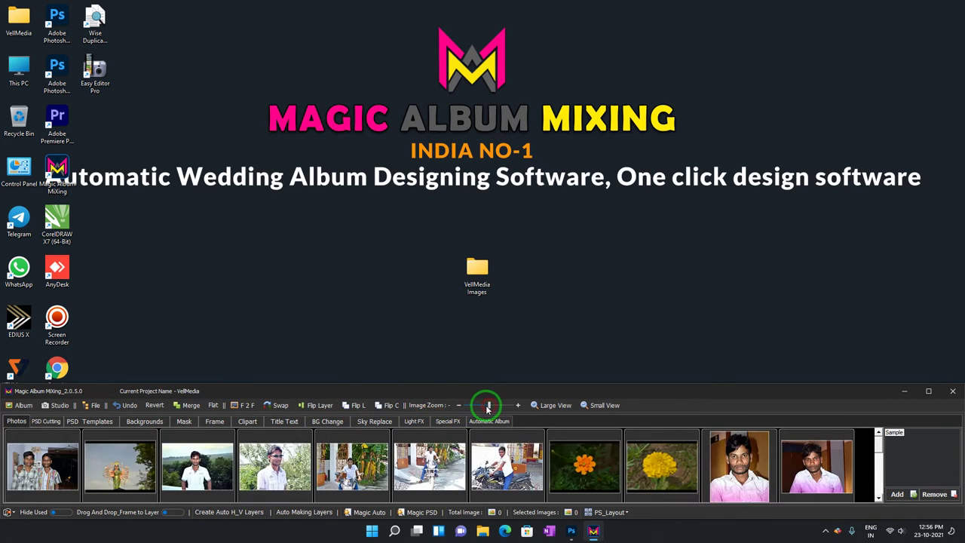
pyautogui.click(537, 405)
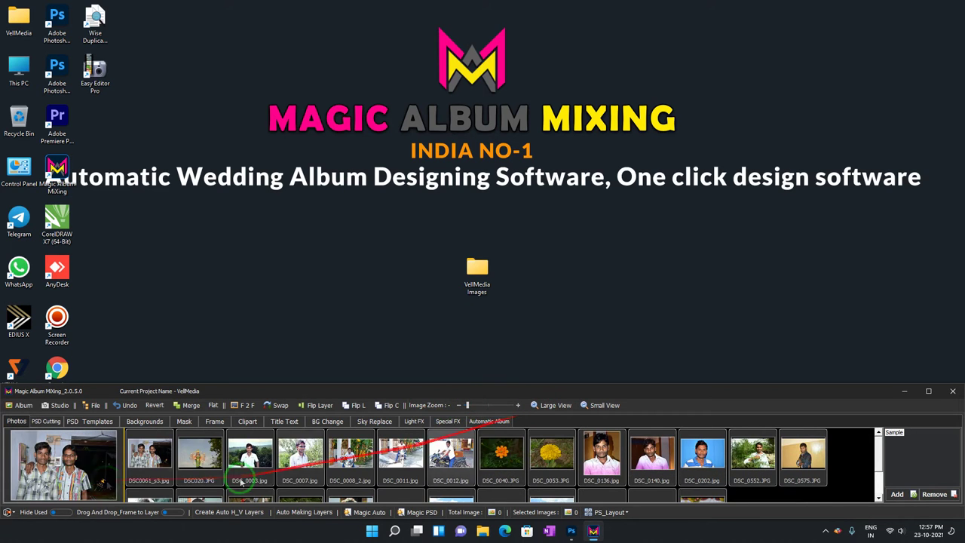
pyautogui.click(600, 407)
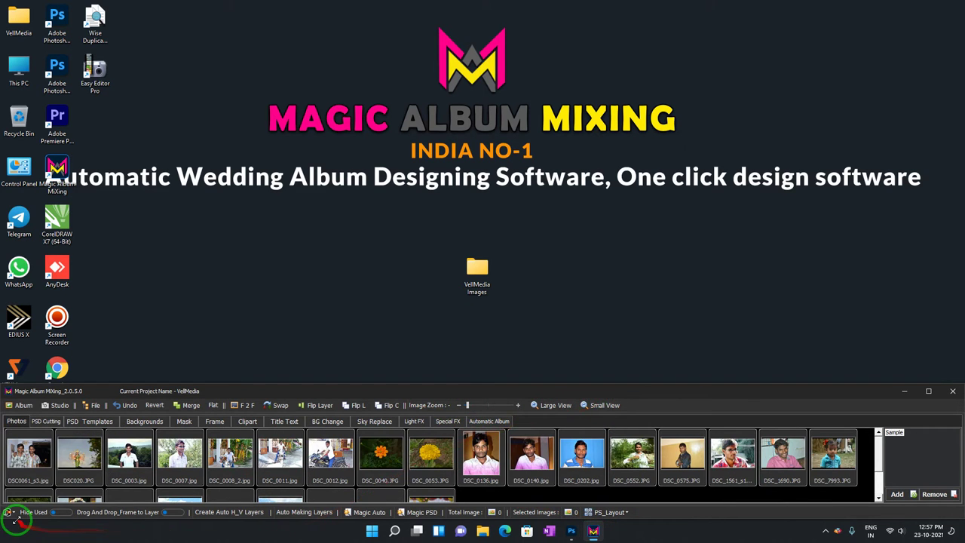
pyautogui.click(59, 516)
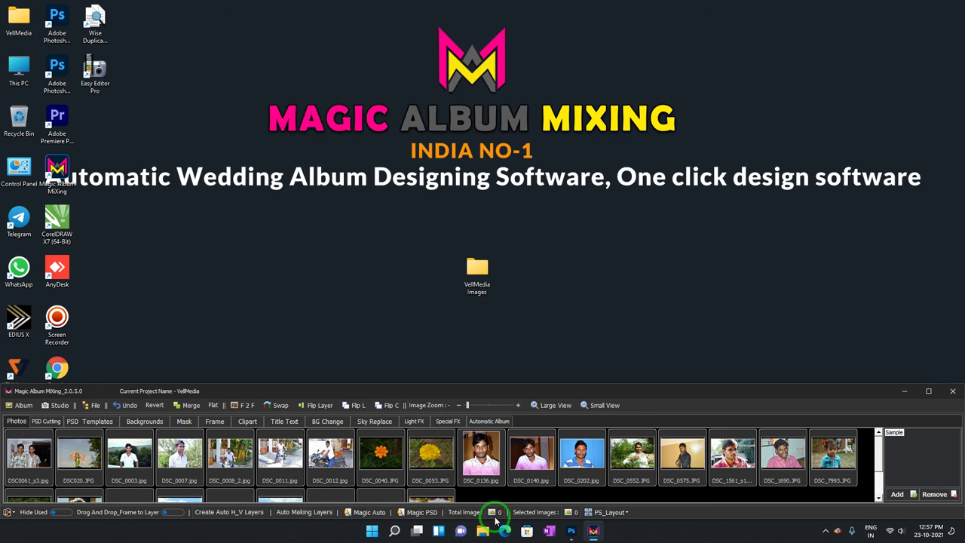
# Step: Select the nine photos DSC_0053 through DSC_7993 and show the PS_Layout options
pyautogui.moveTo(545, 522); pyautogui.dragTo(554, 519)
pyautogui.moveTo(867, 490); pyautogui.dragTo(422, 486)
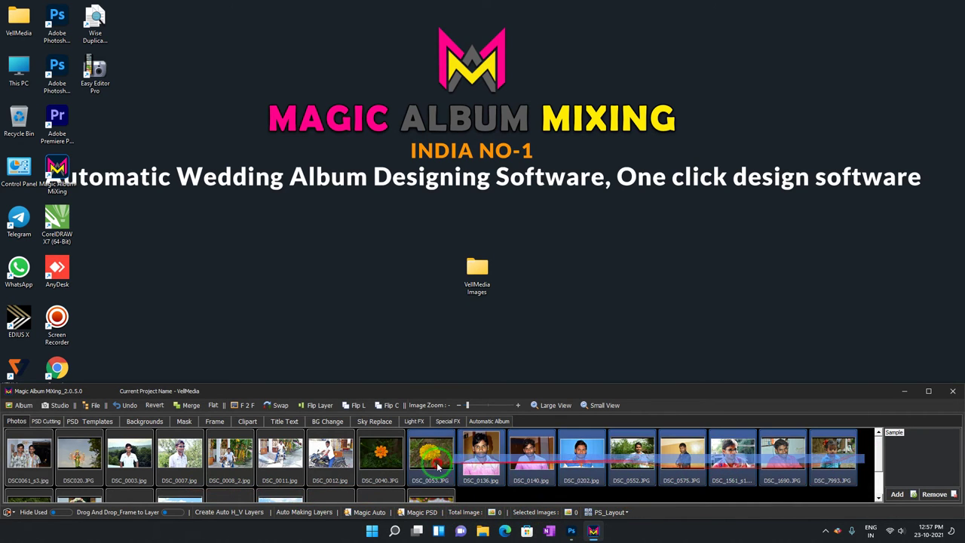
pyautogui.click(625, 515)
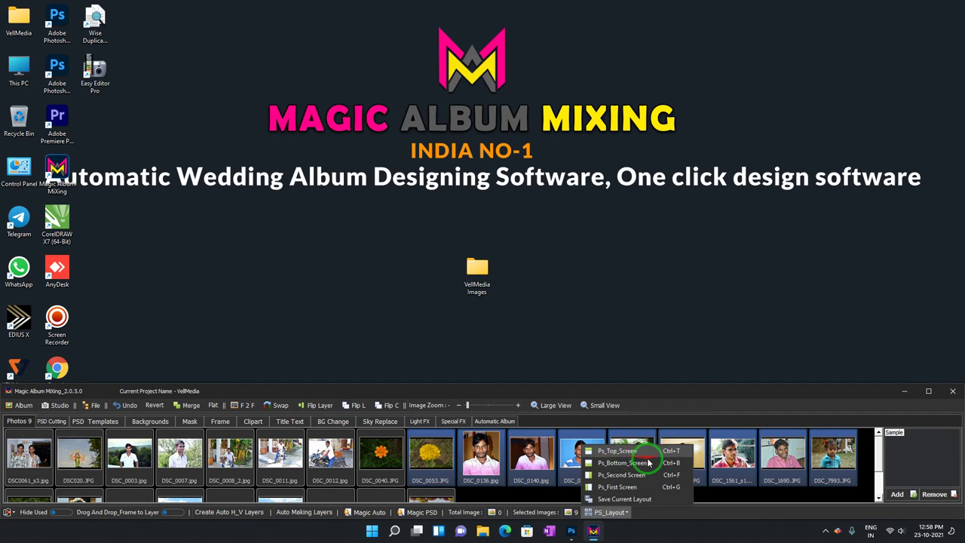
# Step: Set PS_Layout to Ps_Top_Screen so Photoshop occupies the top of the screen
pyautogui.click(638, 452)
pyautogui.click(601, 512)
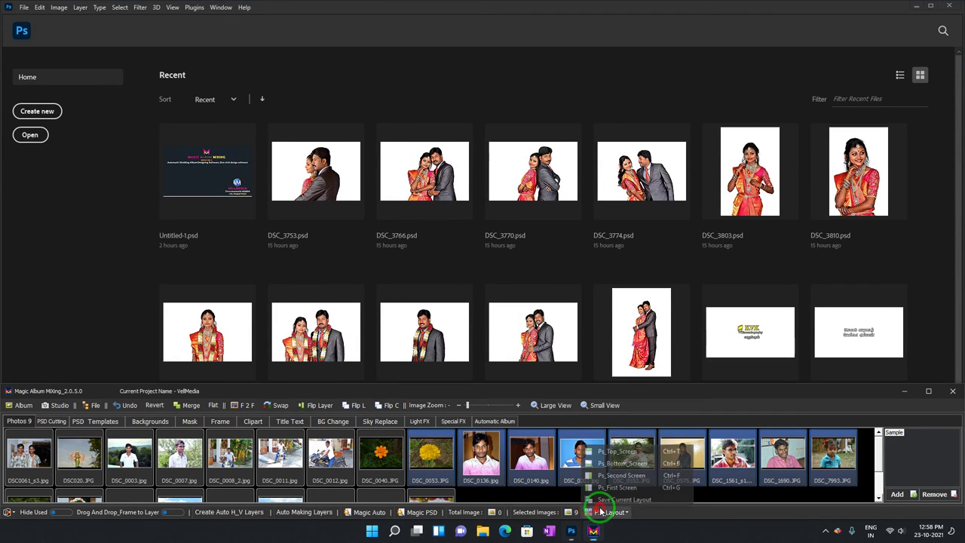
pyautogui.click(610, 453)
# Step: Enlarge the photo panel below Photoshop's Home page to show two thumbnail rows
pyautogui.moveTo(526, 382); pyautogui.dragTo(530, 398)
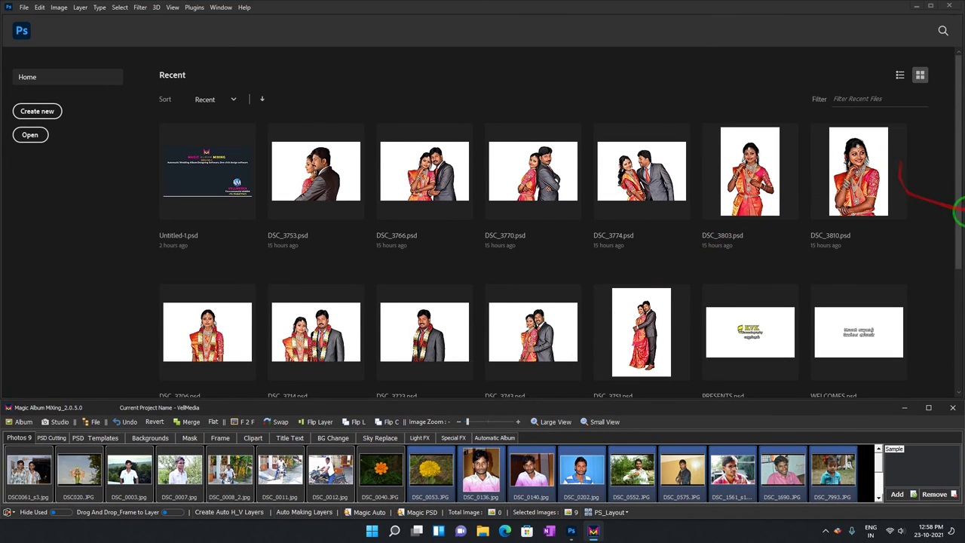
pyautogui.click(955, 215)
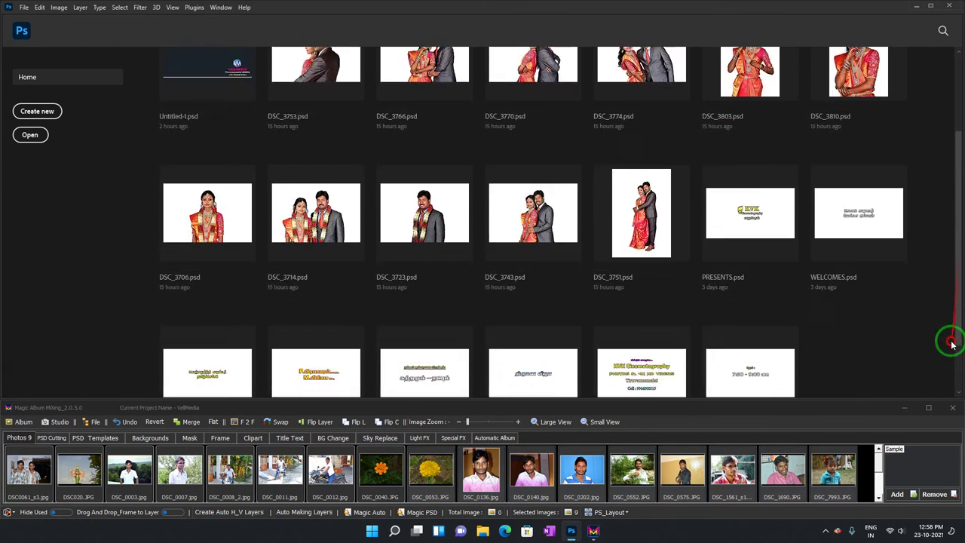
pyautogui.moveTo(958, 254); pyautogui.dragTo(940, 387)
pyautogui.moveTo(791, 401); pyautogui.dragTo(792, 345)
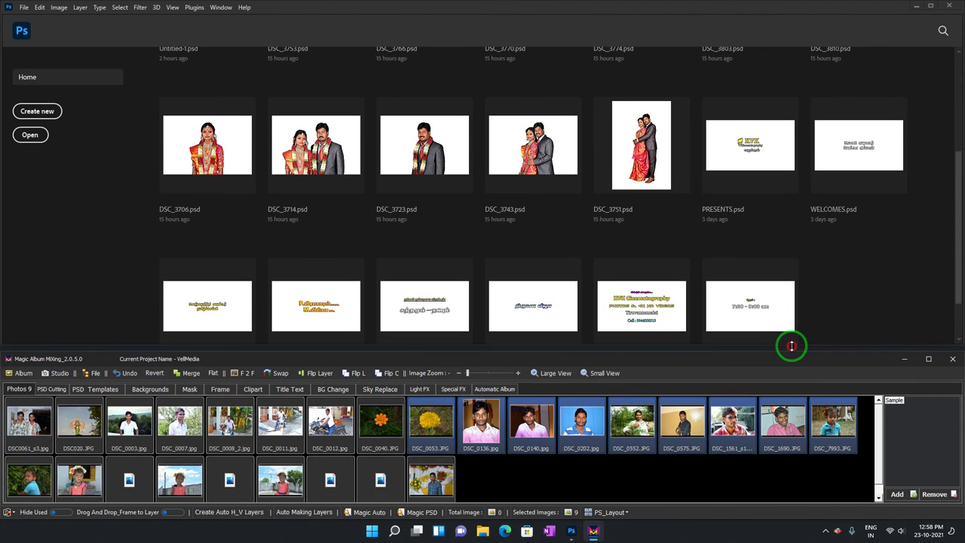
pyautogui.click(611, 512)
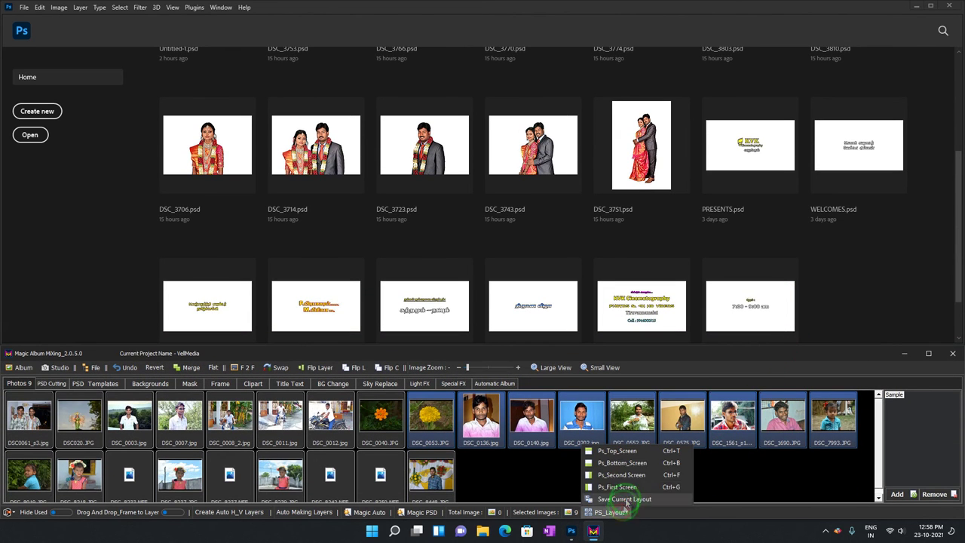
# Step: Switch PS_Layout to Ps_Bottom_Screen, docking the photo panel above Photoshop
pyautogui.click(654, 462)
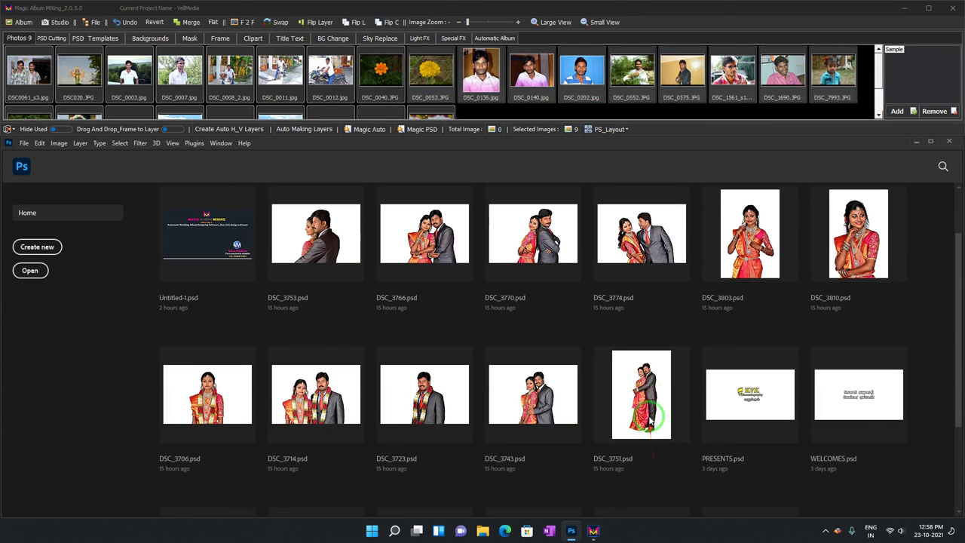
pyautogui.click(624, 130)
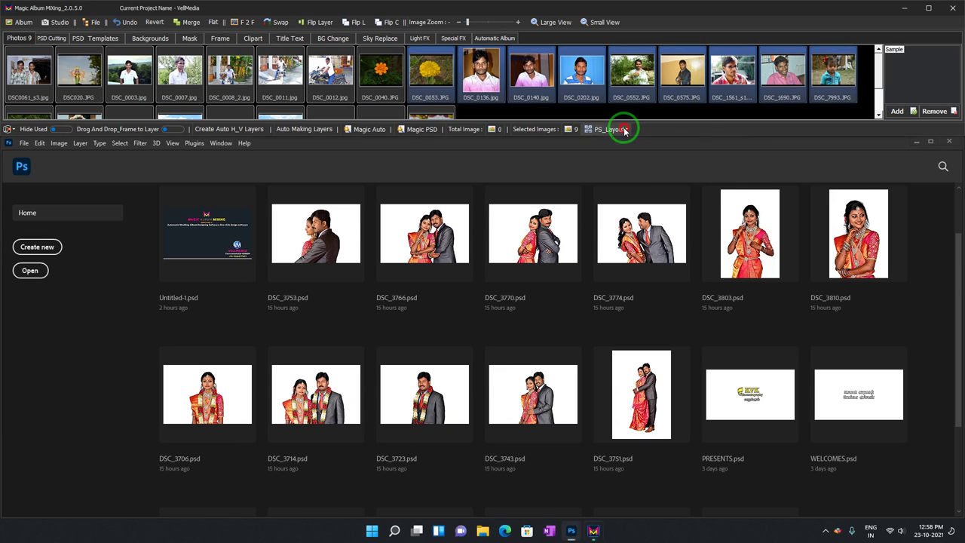